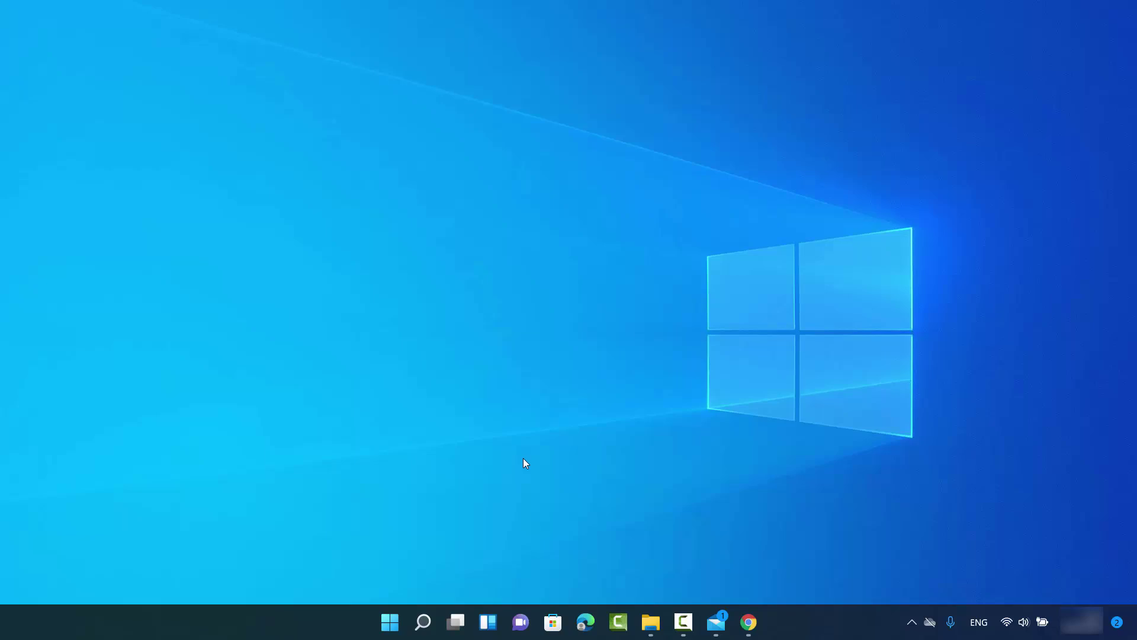
Step: Look at the Start menu's account switching options, then close the Start menu
click(390, 623)
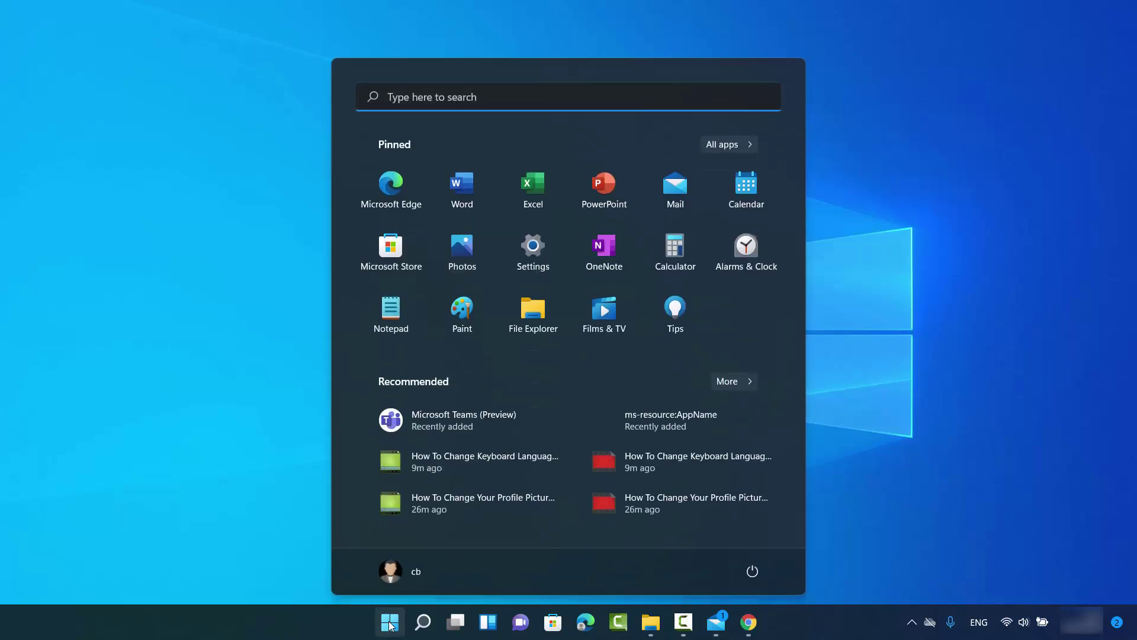
click(414, 574)
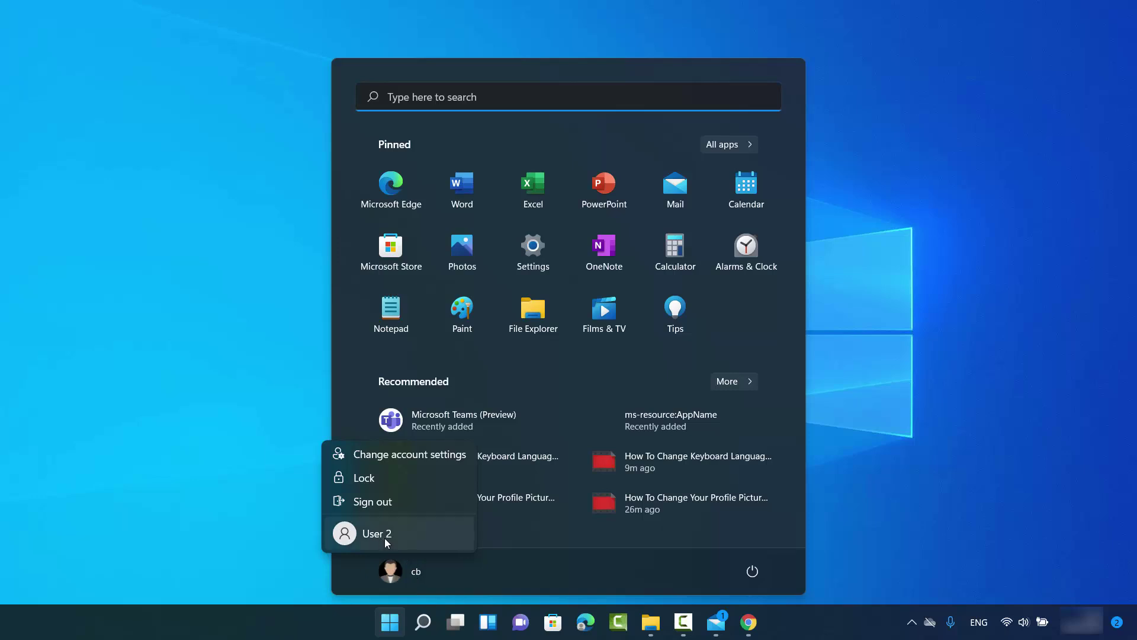
click(286, 526)
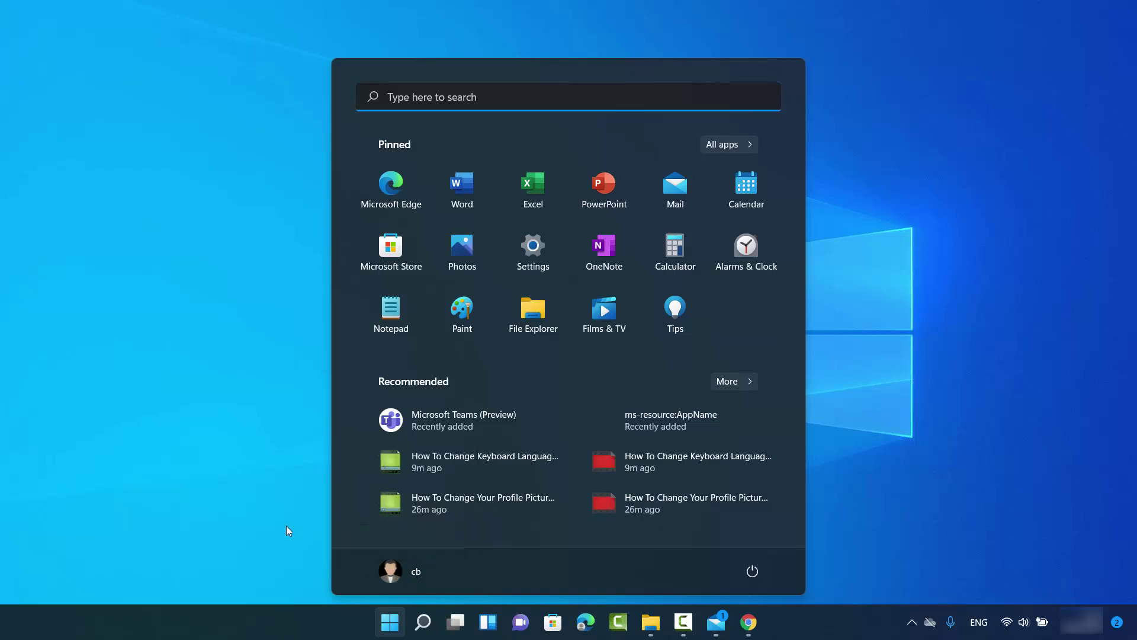
click(286, 526)
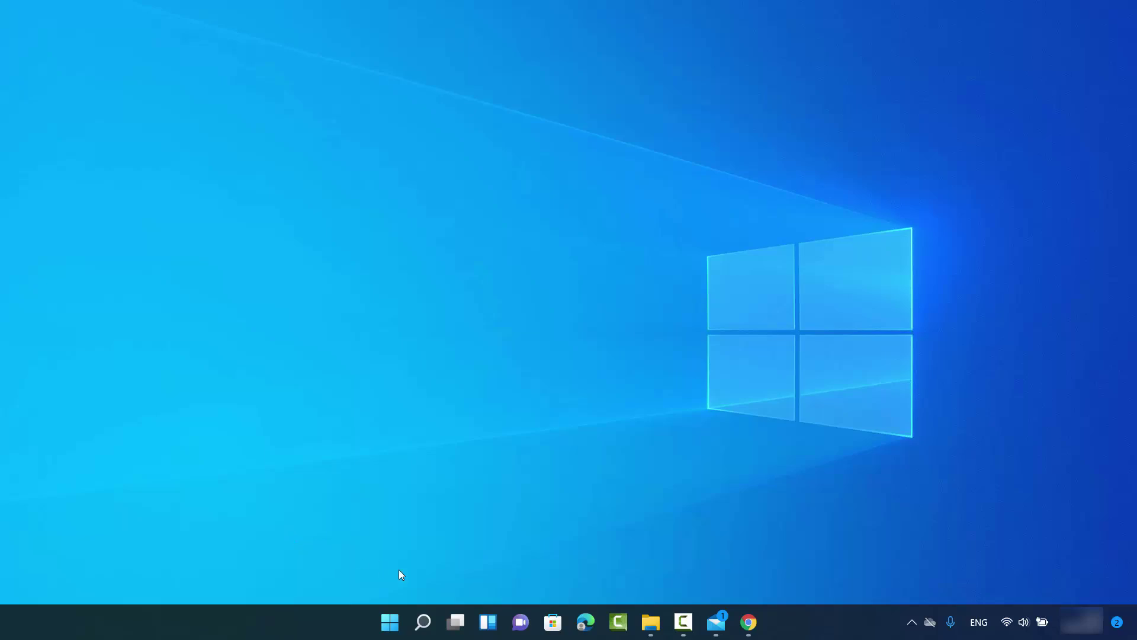
Step: Search 'con' and launch Control Panel from the best match
click(422, 620)
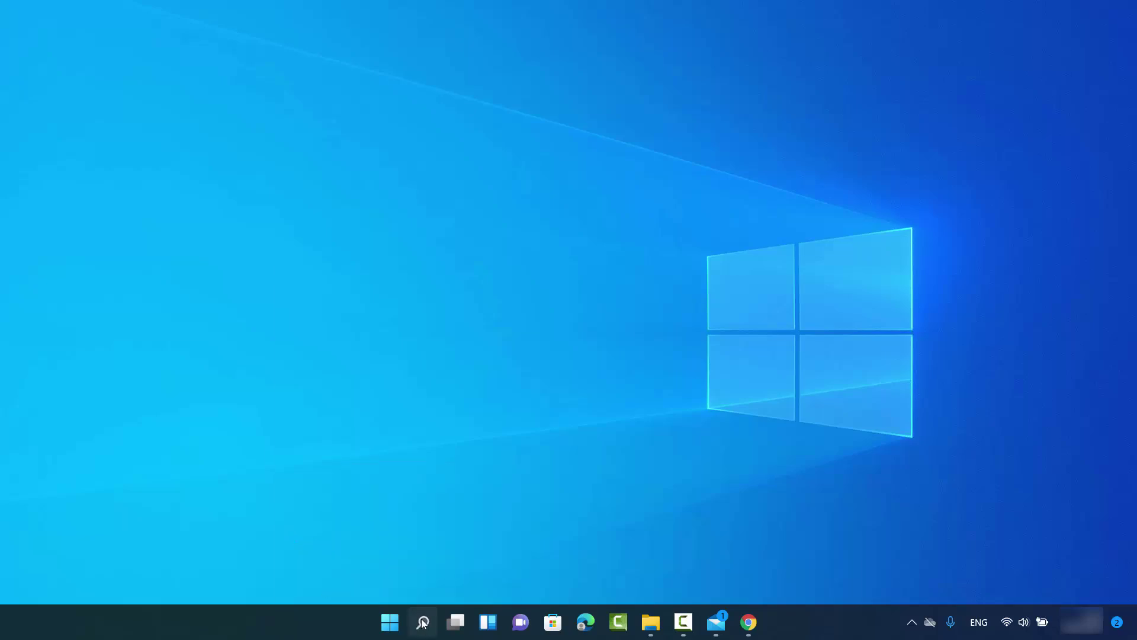
text(control Panel)
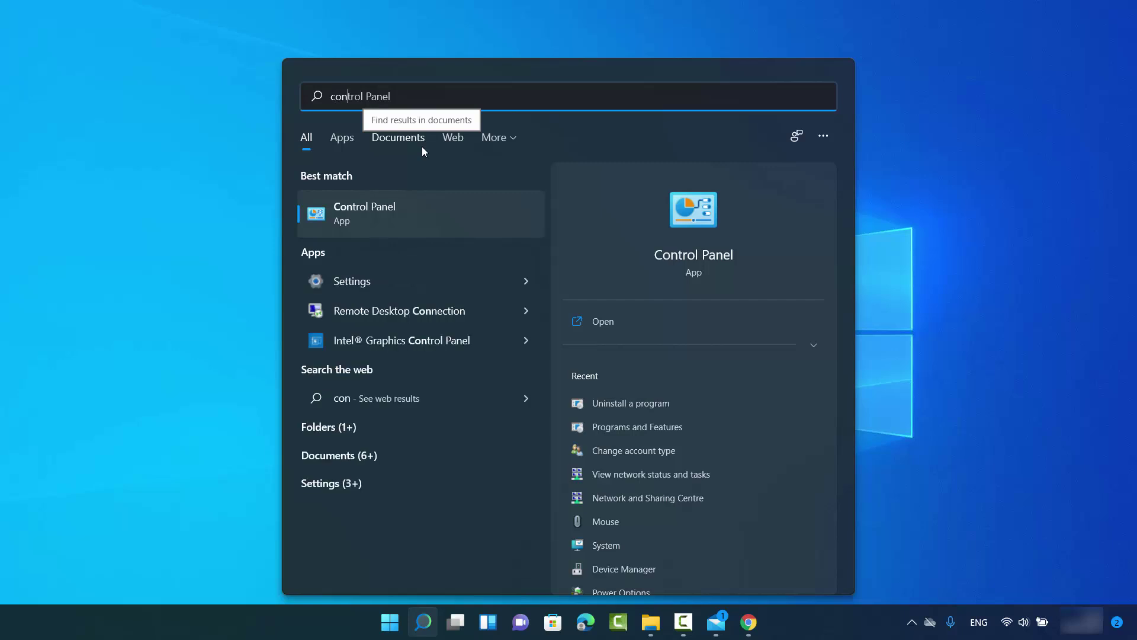
click(385, 224)
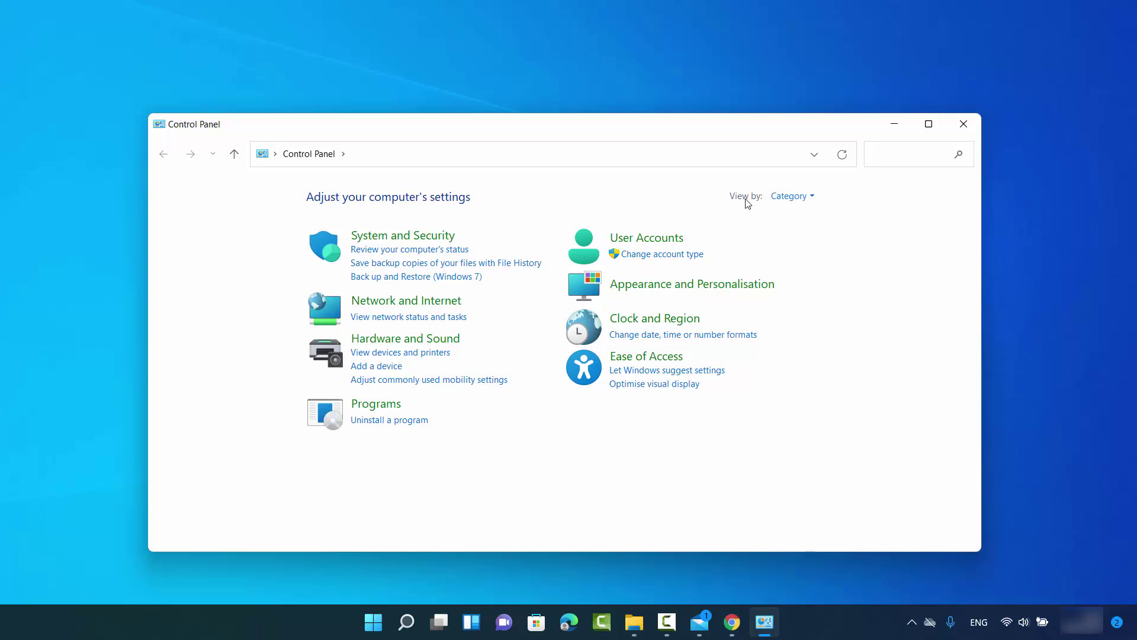
Step: Keep Control Panel in Category view and go to User Accounts' Change account type
click(793, 196)
click(797, 216)
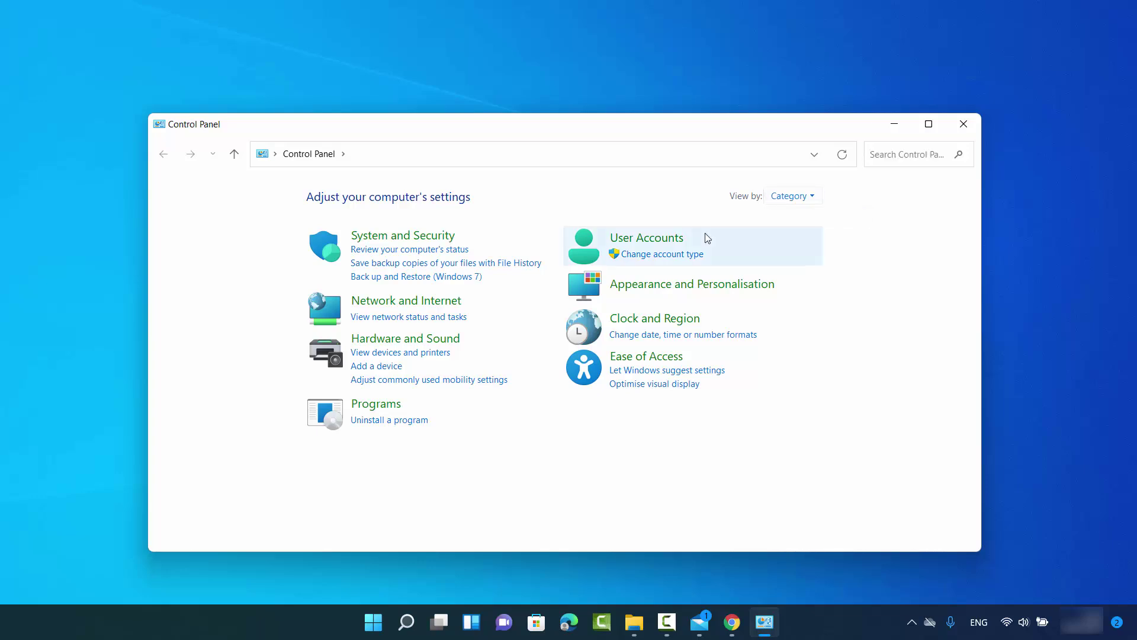
click(648, 255)
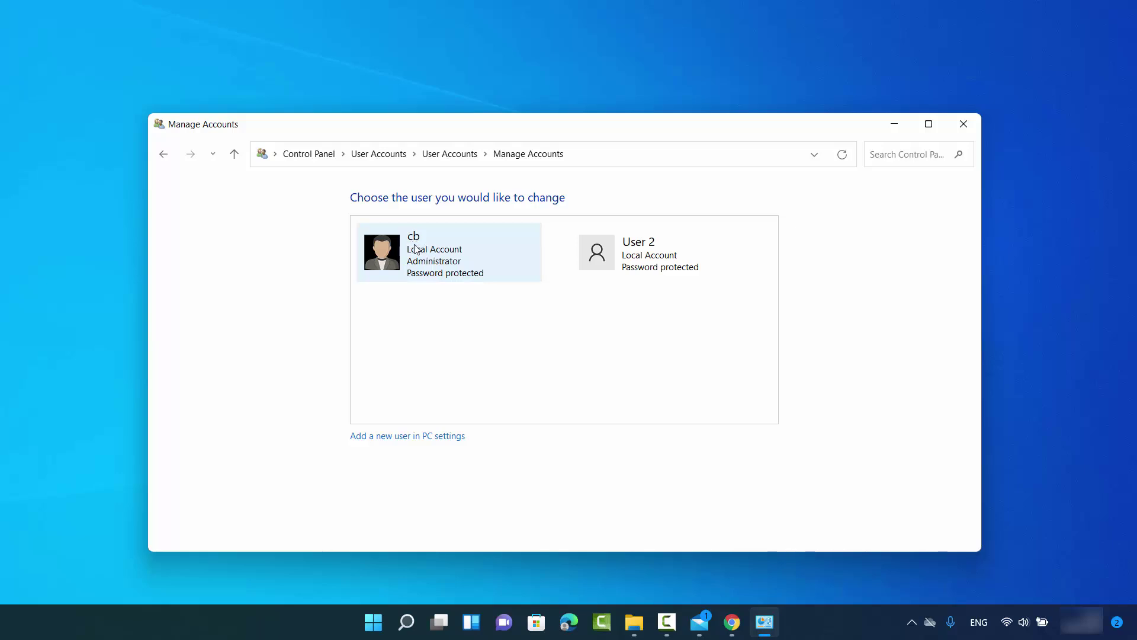
Step: Check the Start menu account options again, then open User 2's Change an Account page
click(378, 623)
click(385, 570)
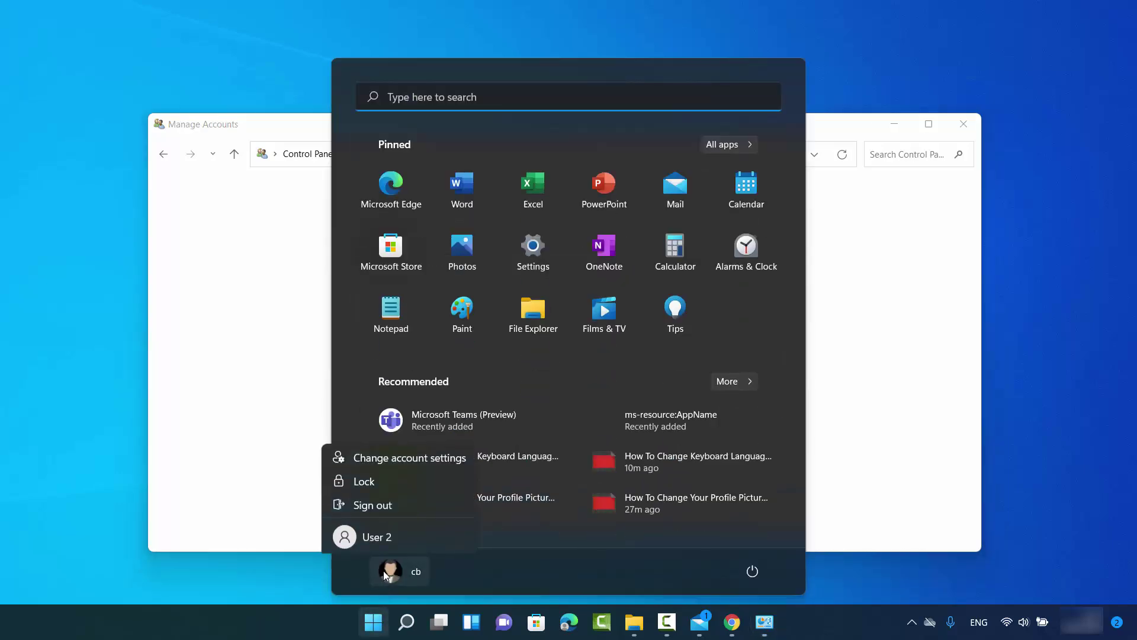
click(264, 440)
click(264, 440)
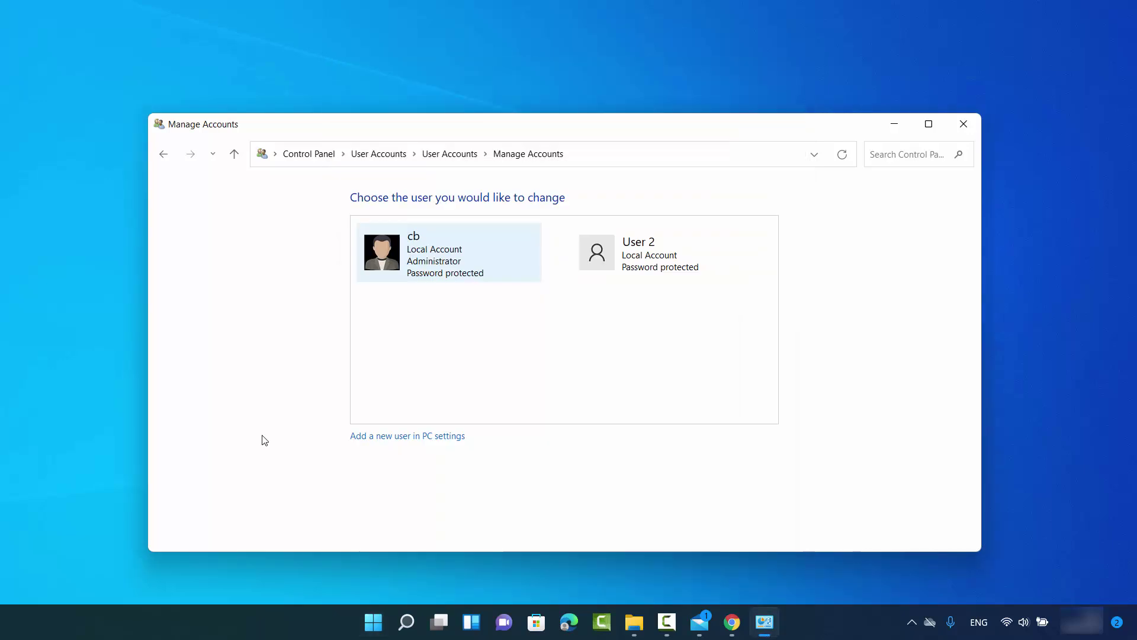
click(614, 265)
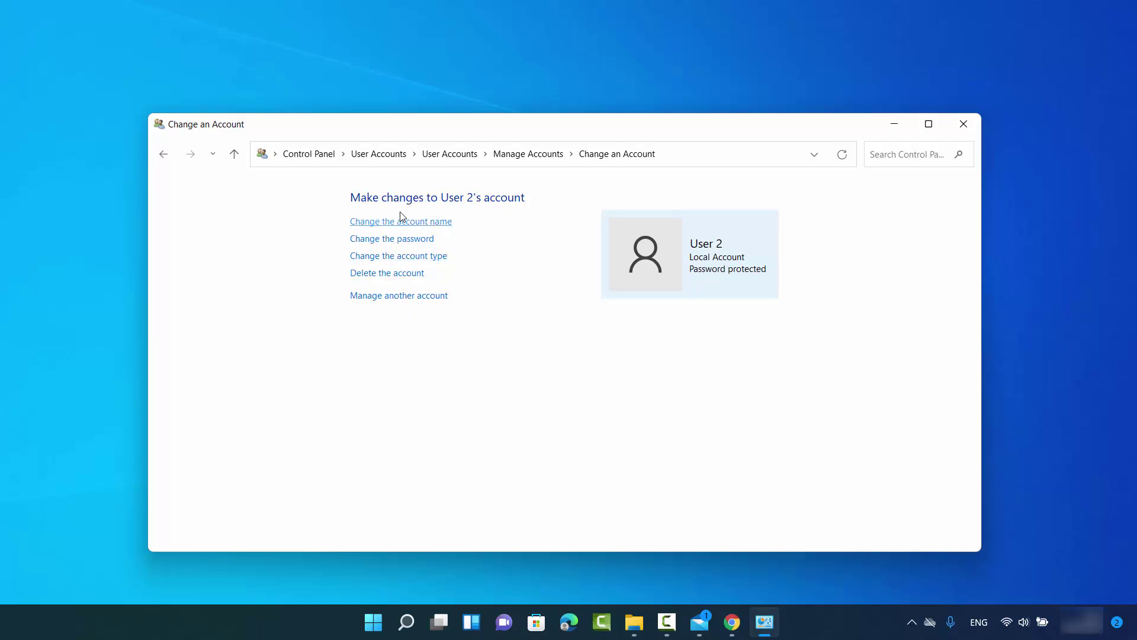
Step: Change User 2's account type from Standard to Administrator and apply it
click(392, 256)
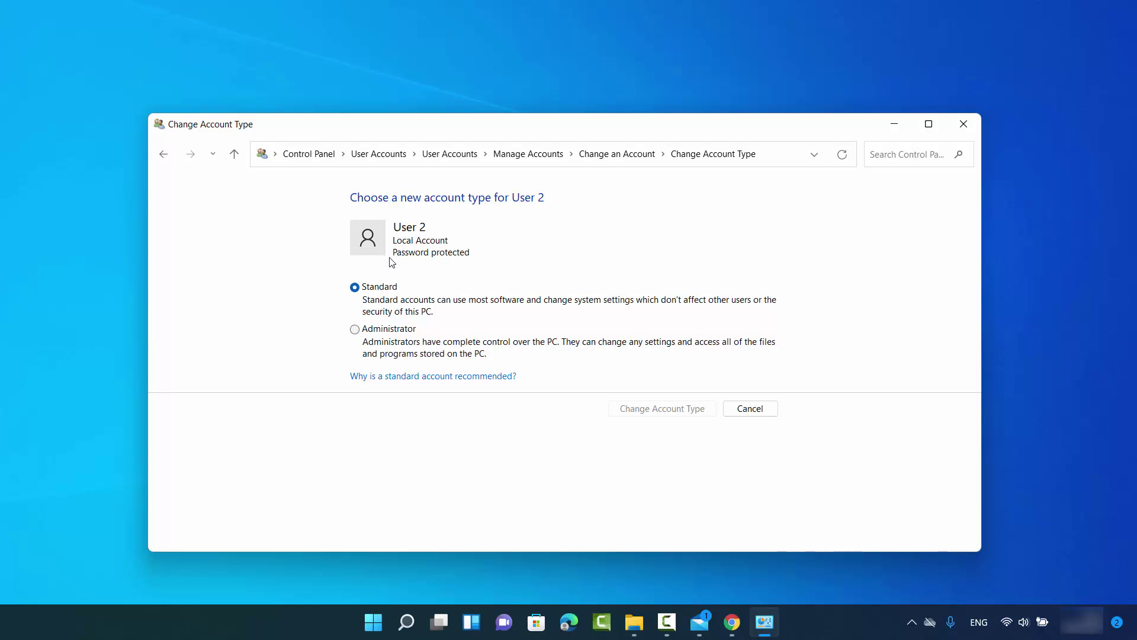
click(355, 330)
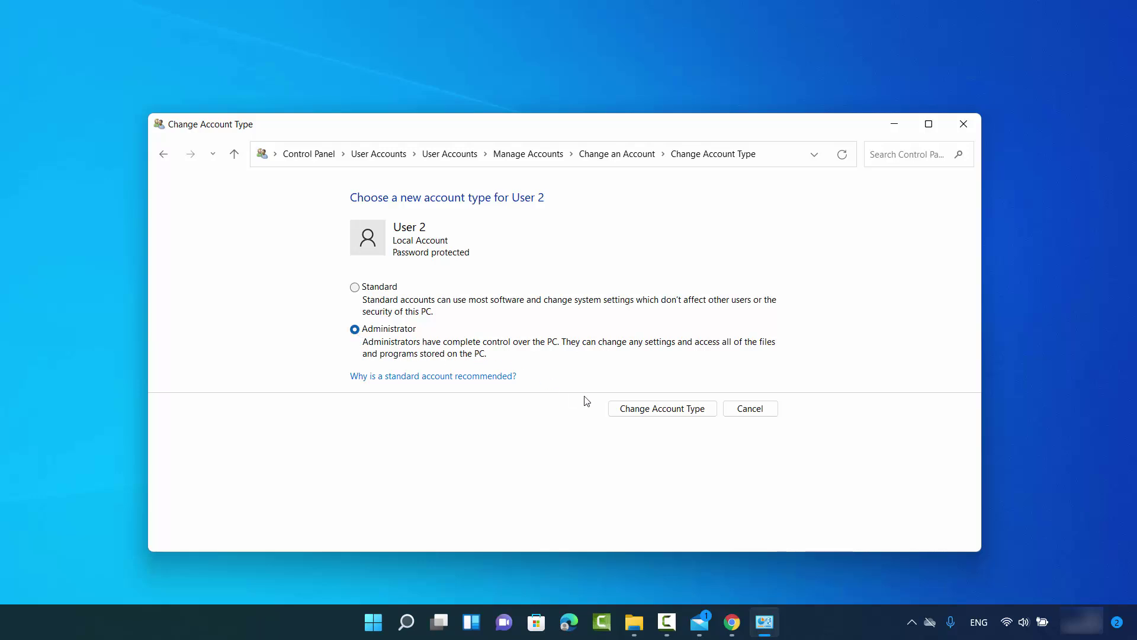
click(651, 408)
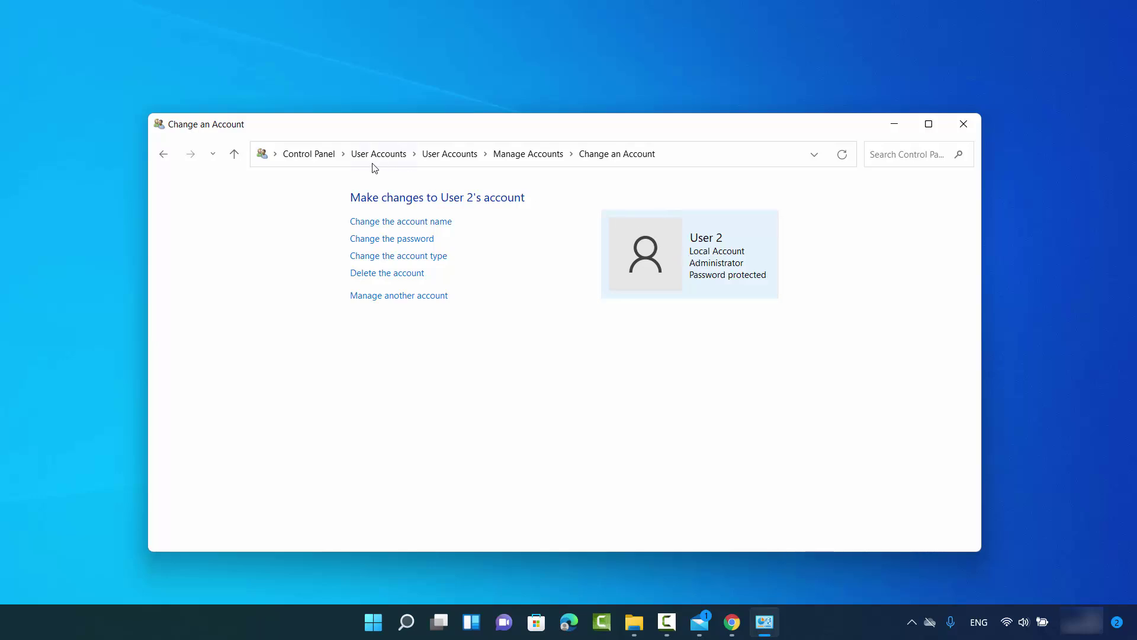
Step: Verify in Manage Accounts that User 2 is Administrator, then close Control Panel
click(315, 155)
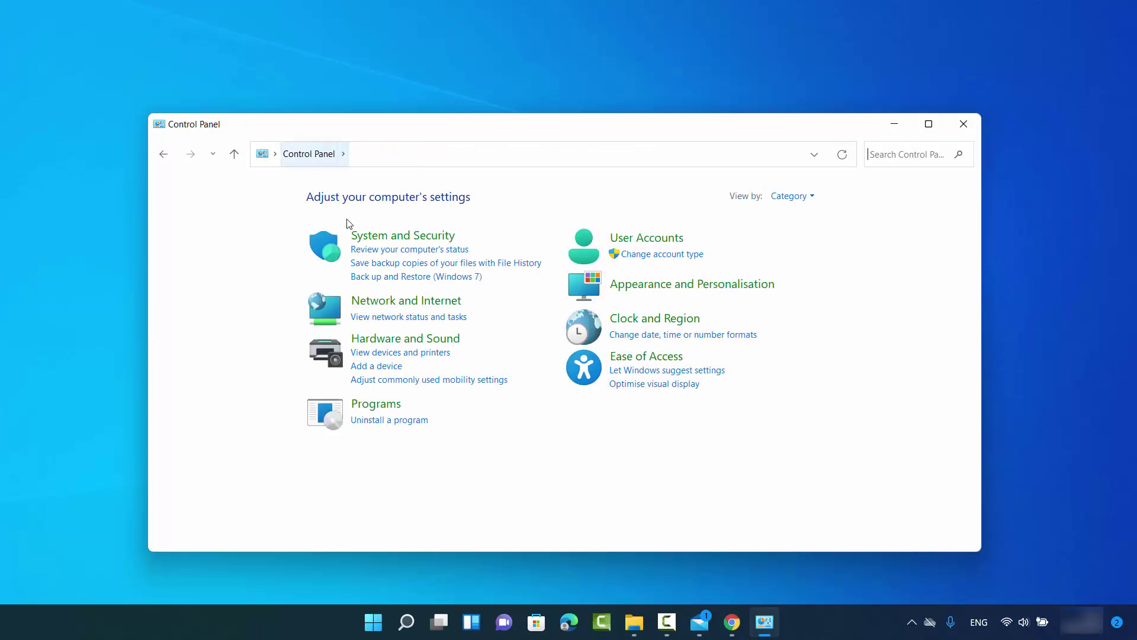
click(661, 255)
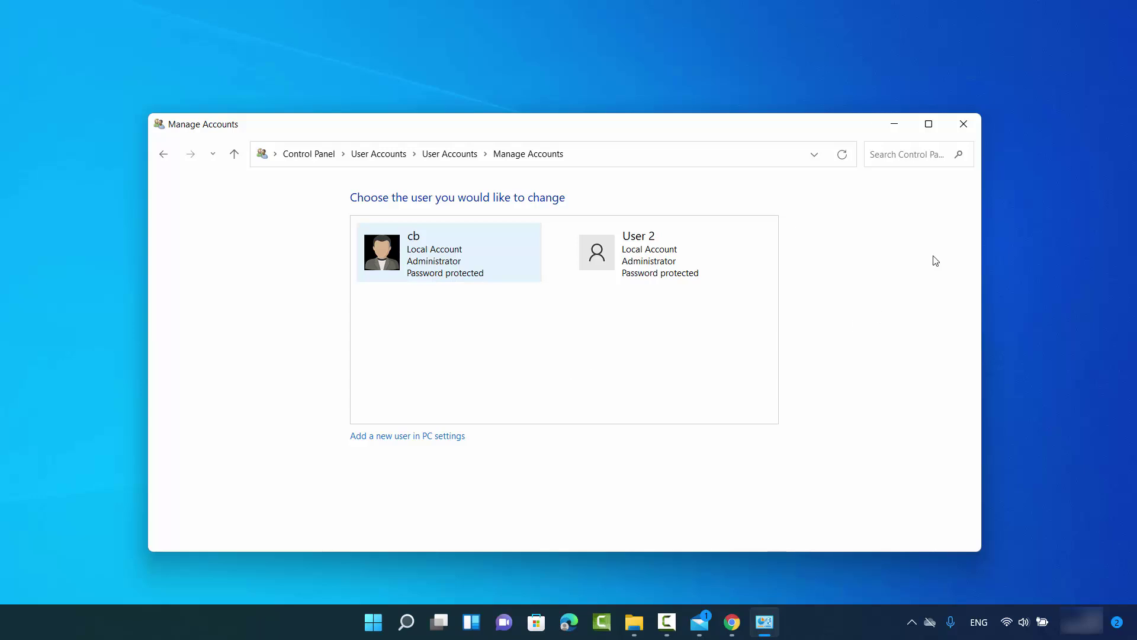
click(963, 125)
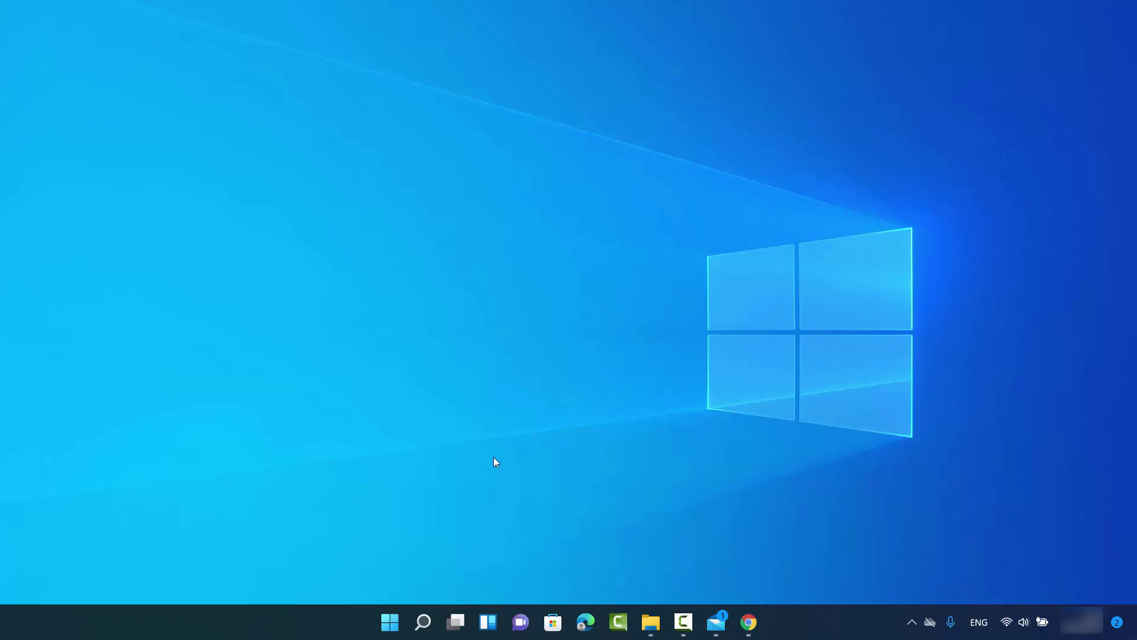
Step: Launch Settings from the Start button's right-click menu and go to its Accounts page
right_click(391, 624)
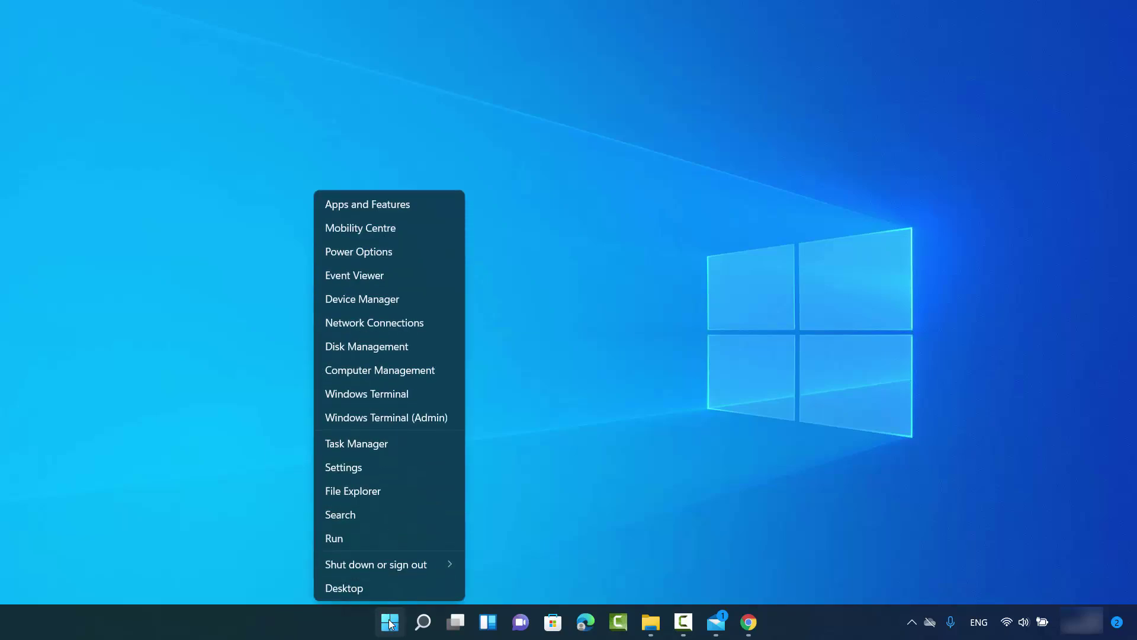
click(355, 468)
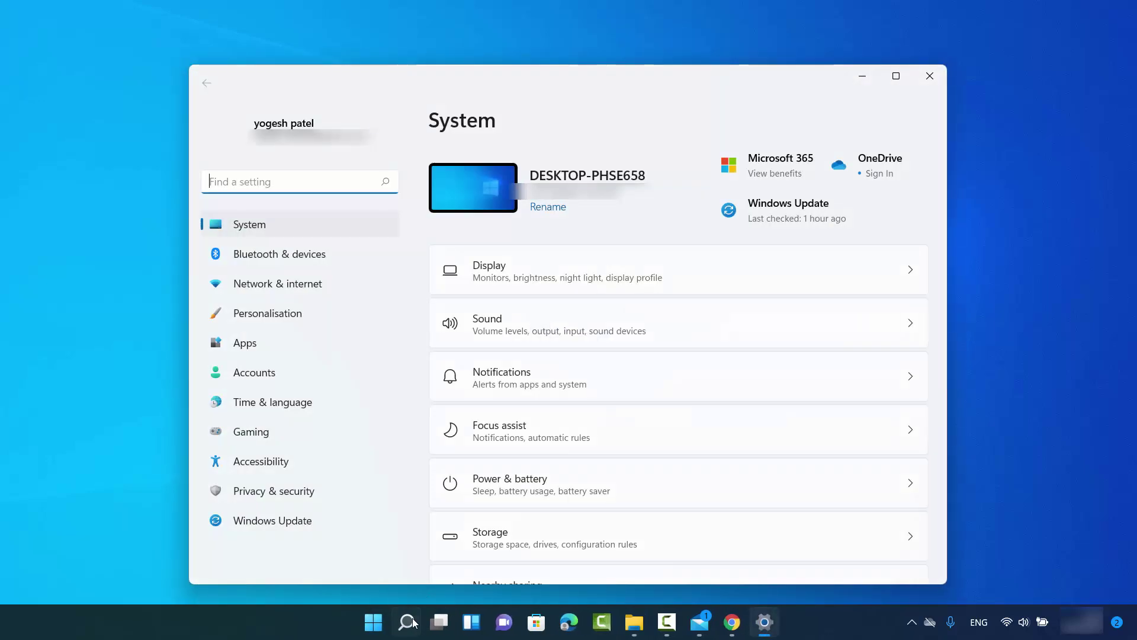
click(412, 621)
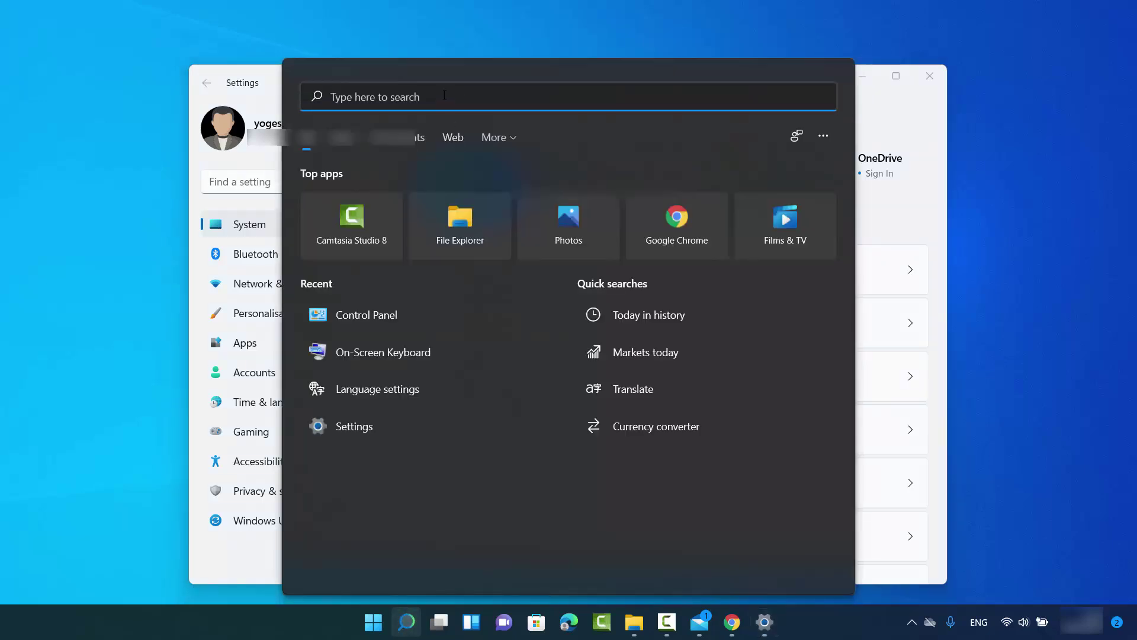
text(se)
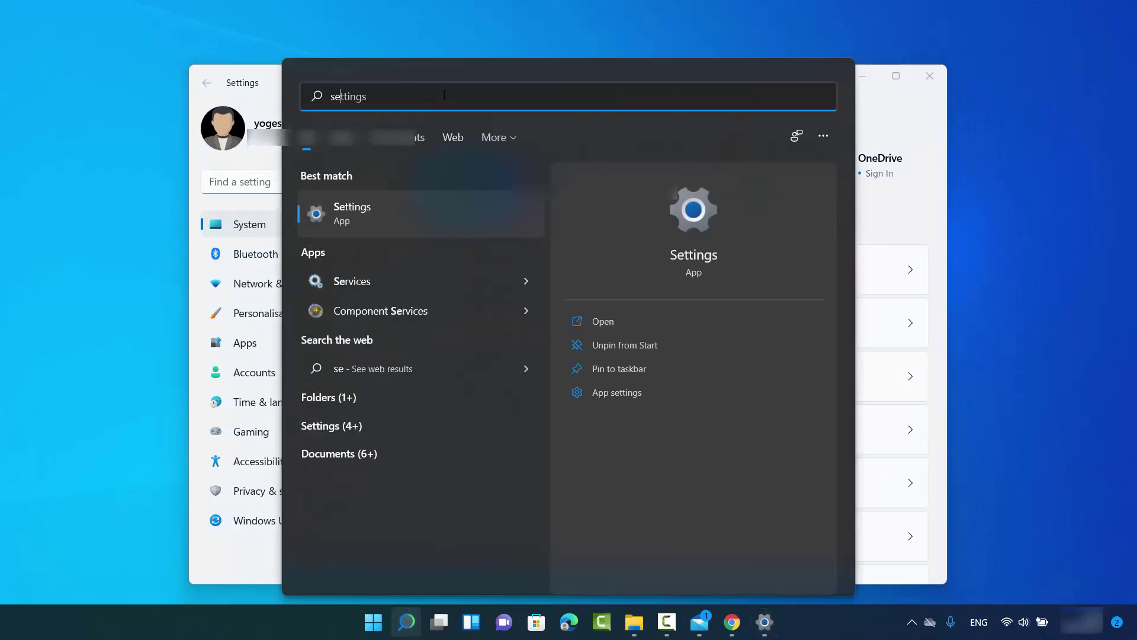
click(879, 128)
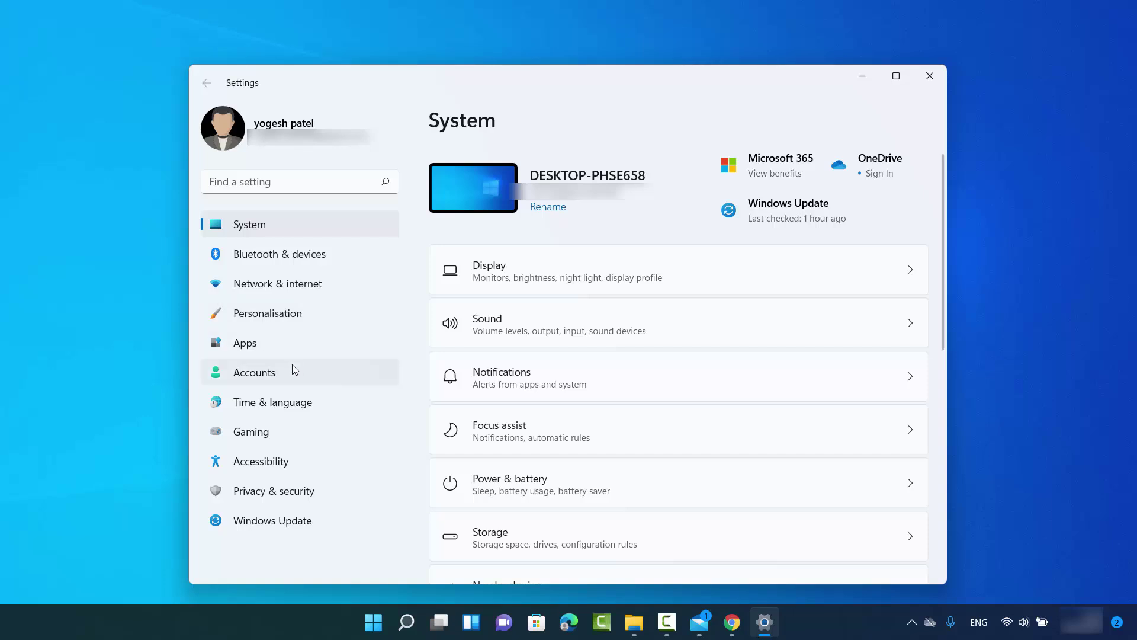
click(259, 379)
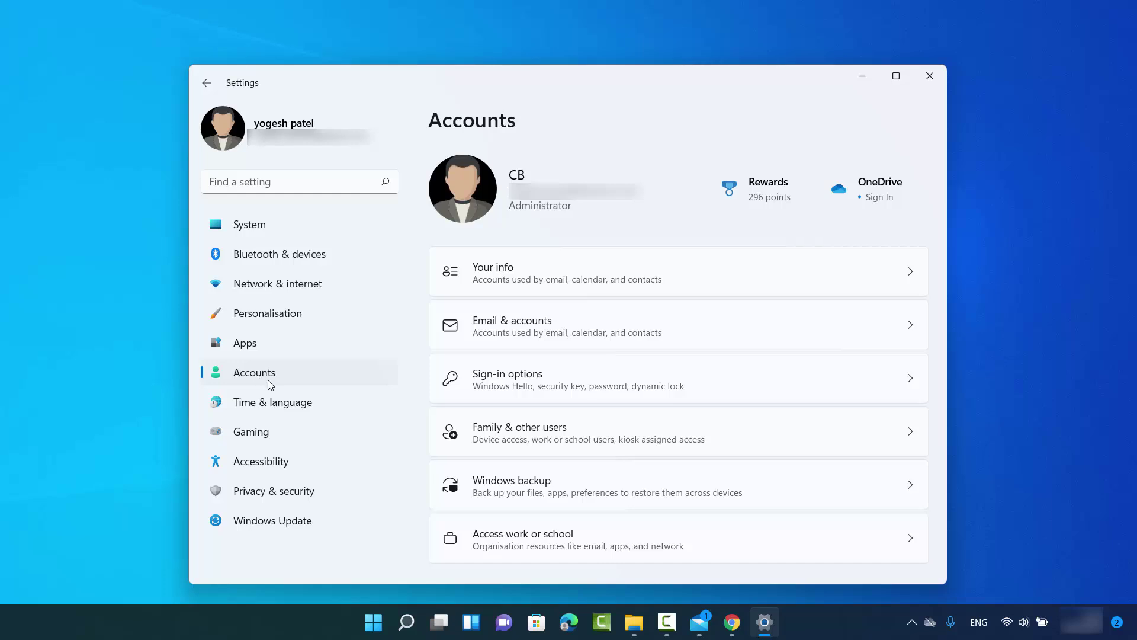
Step: Under Family & other users, set User 2's account type to Standard User and confirm with OK
click(503, 437)
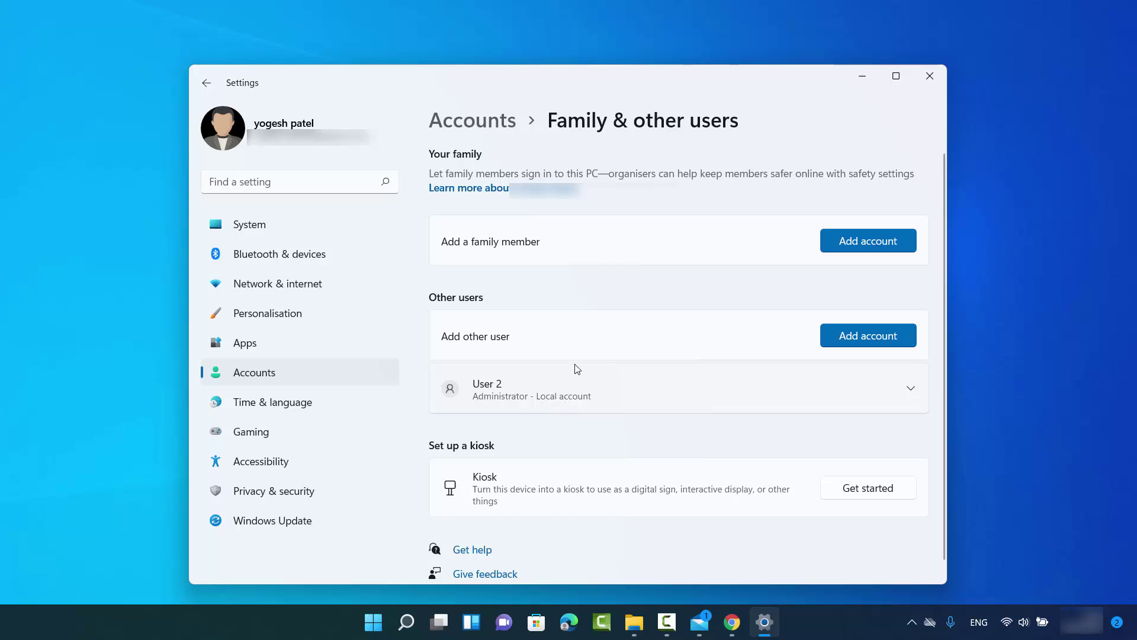
click(520, 400)
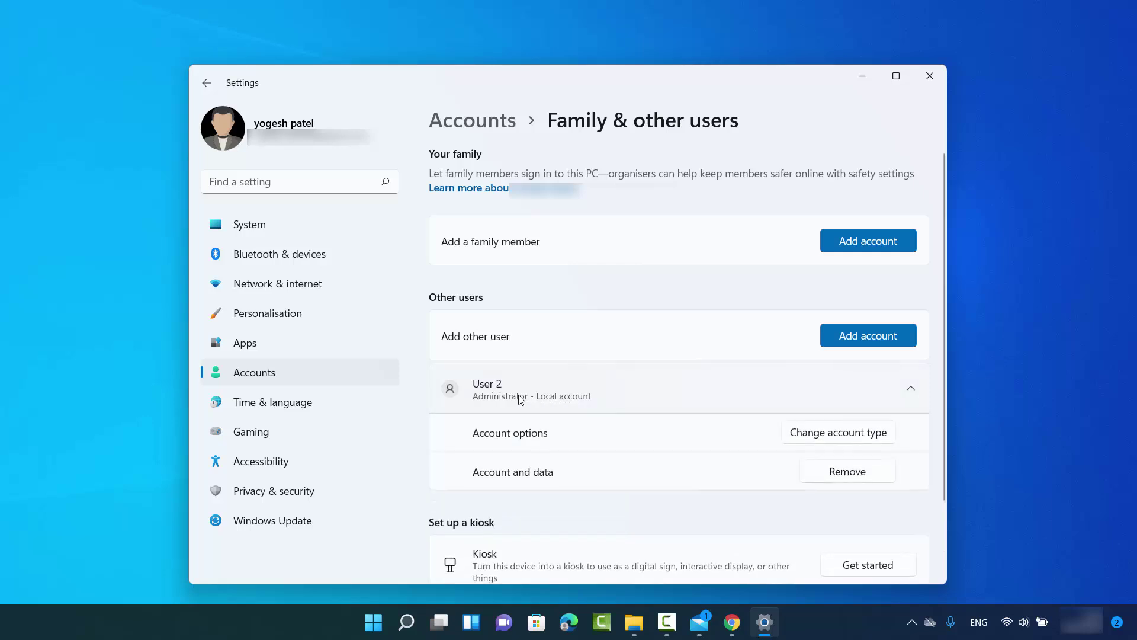
click(806, 438)
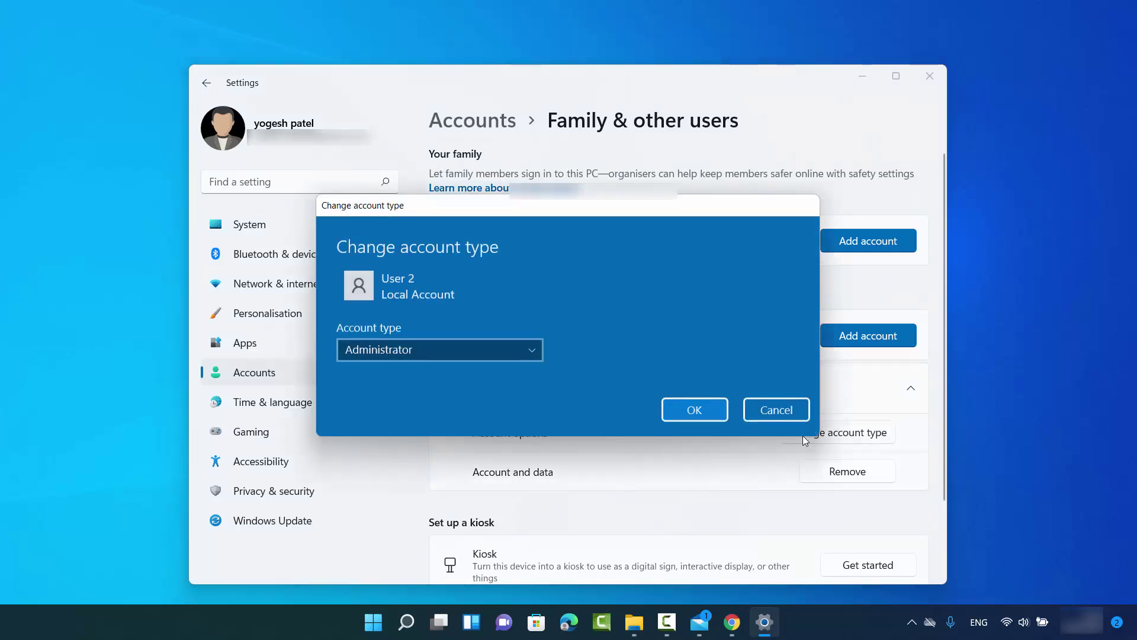
click(401, 348)
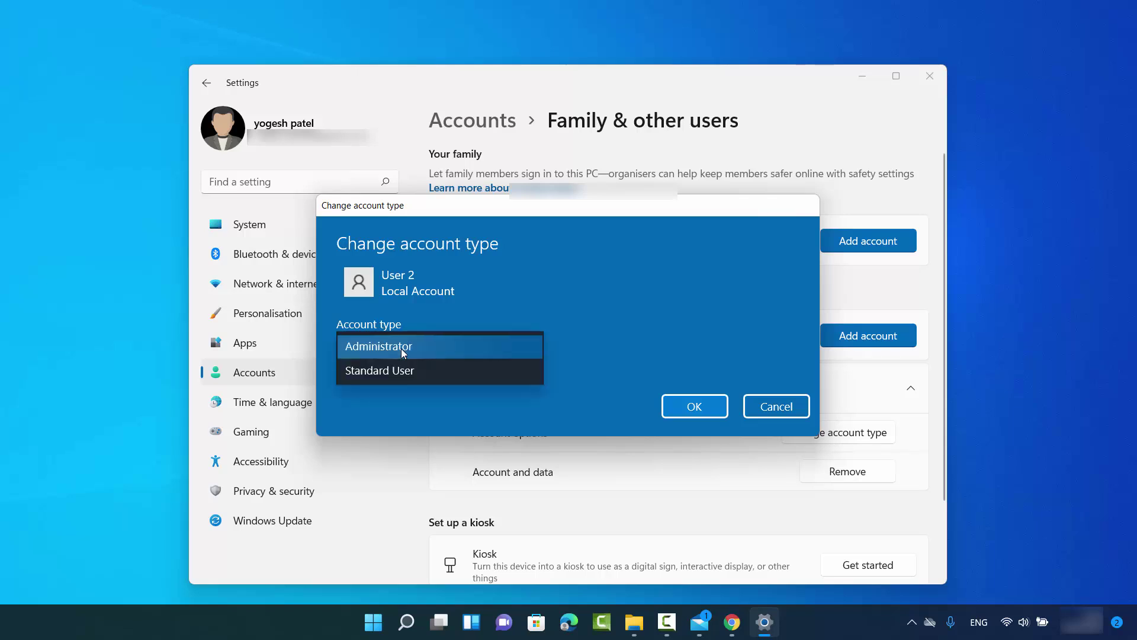
click(402, 372)
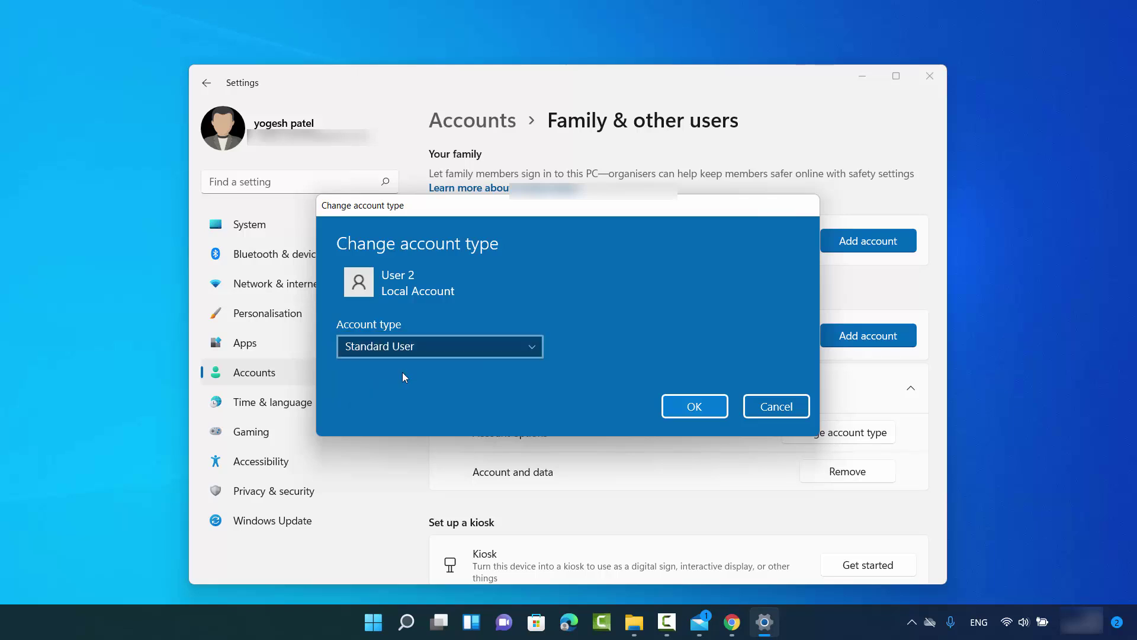
click(679, 407)
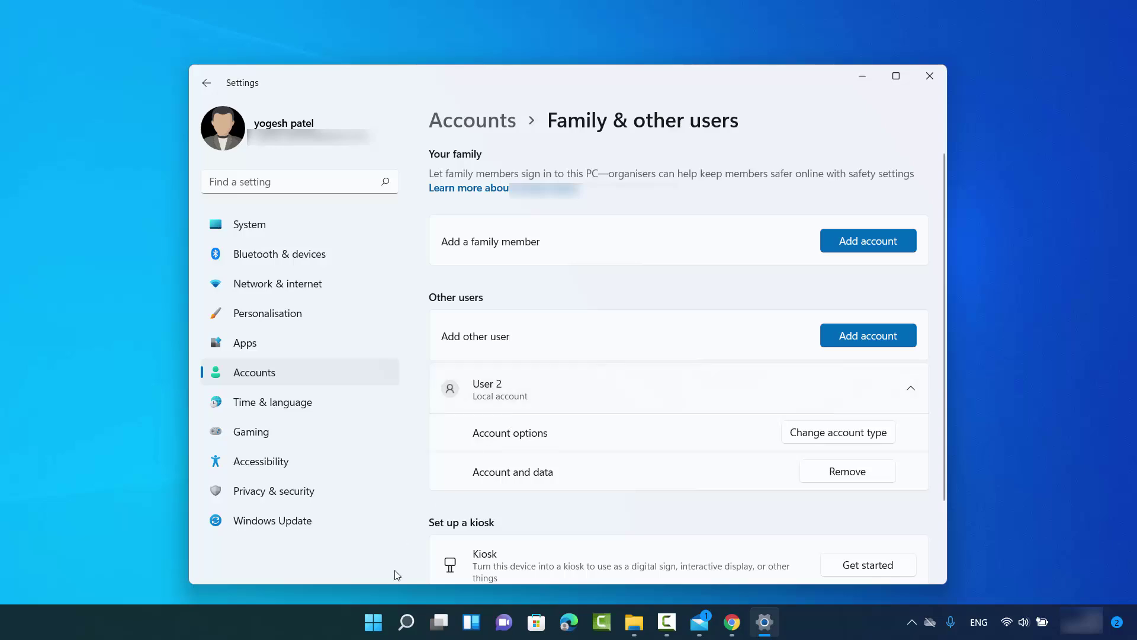
click(414, 627)
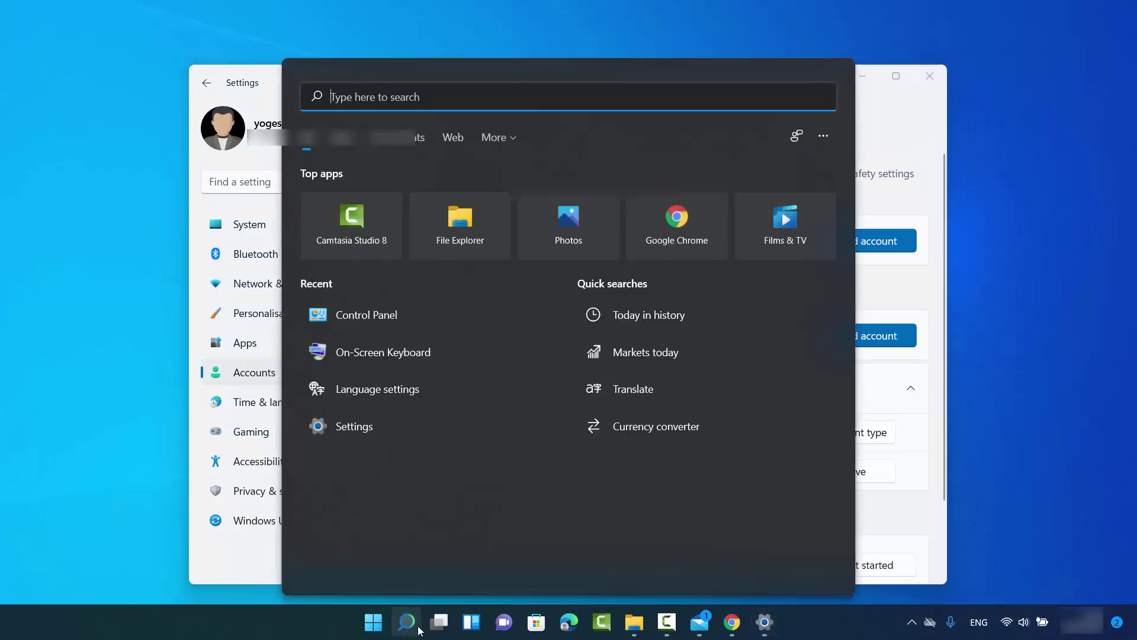
click(394, 320)
click(694, 255)
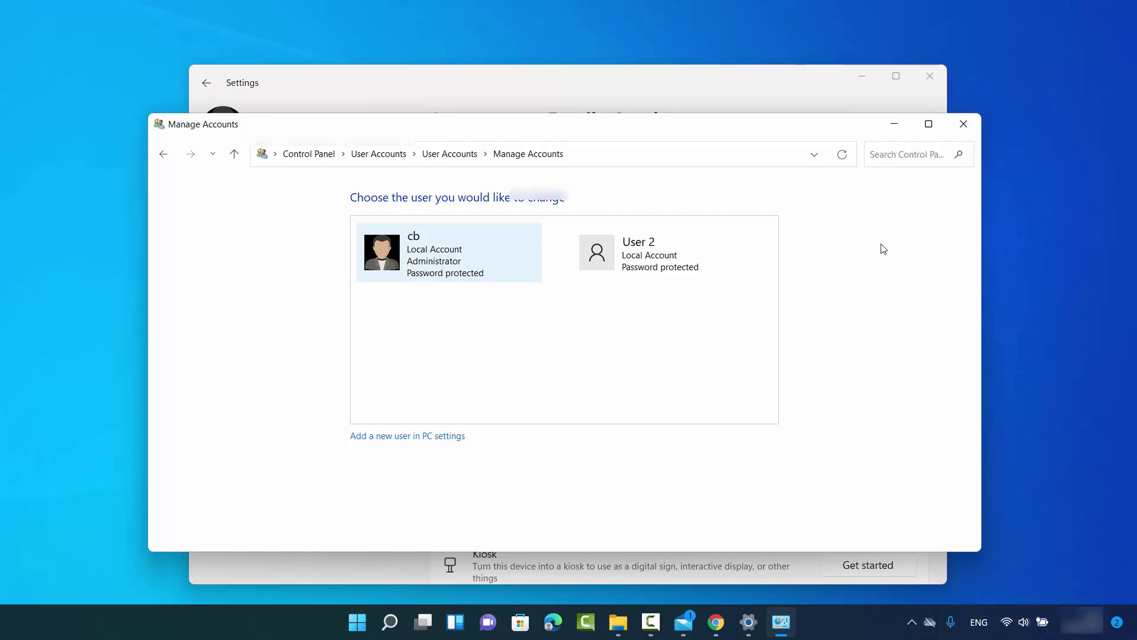
click(894, 127)
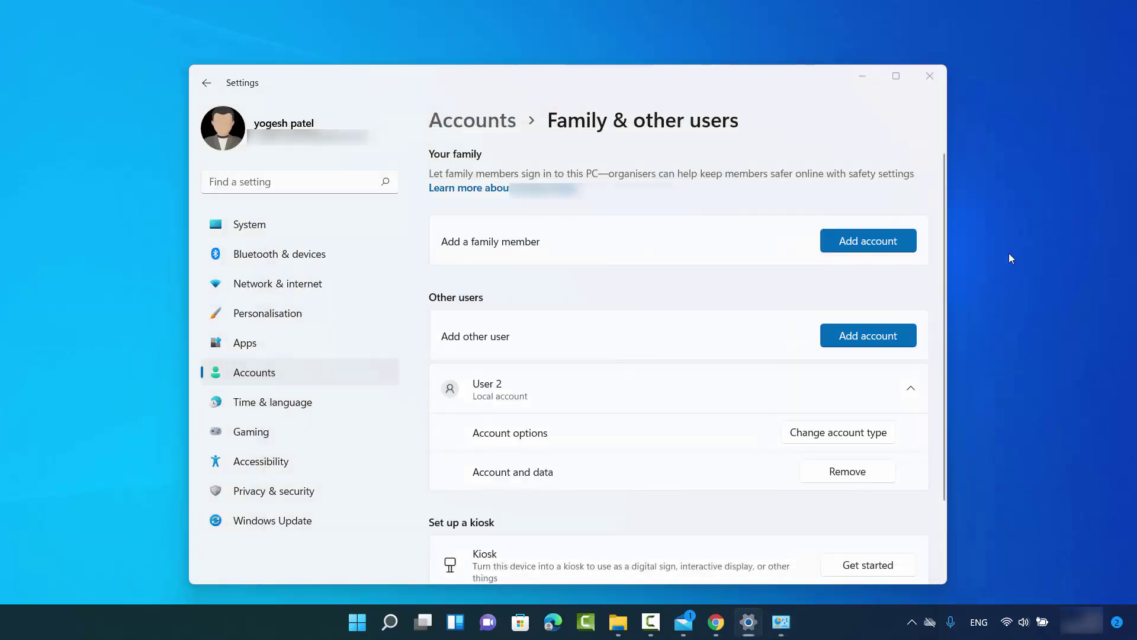
click(1009, 255)
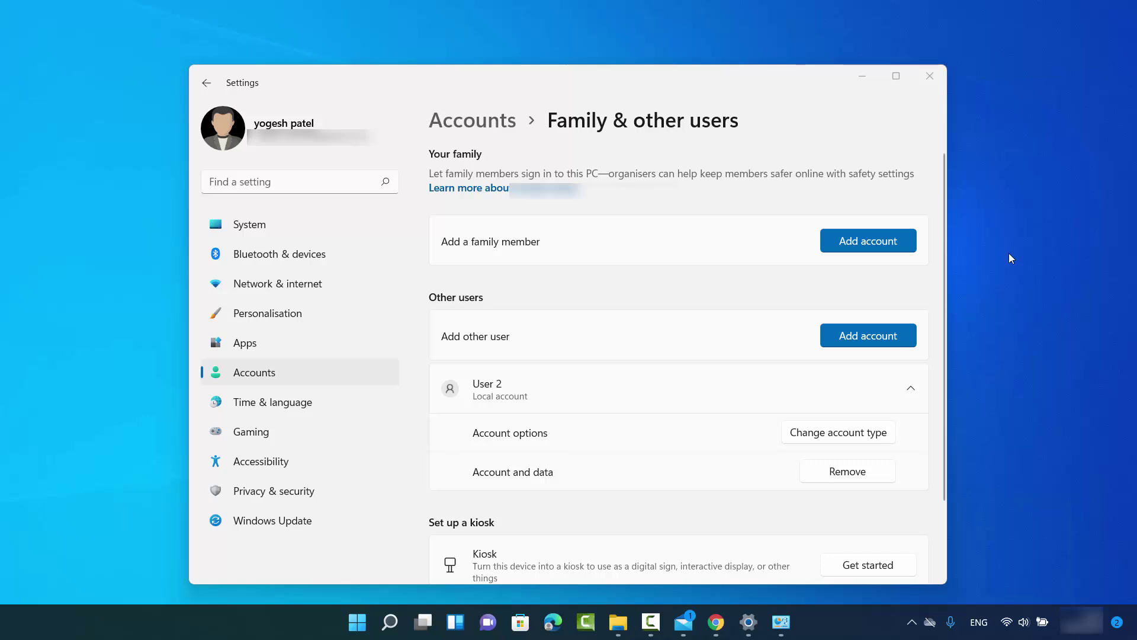